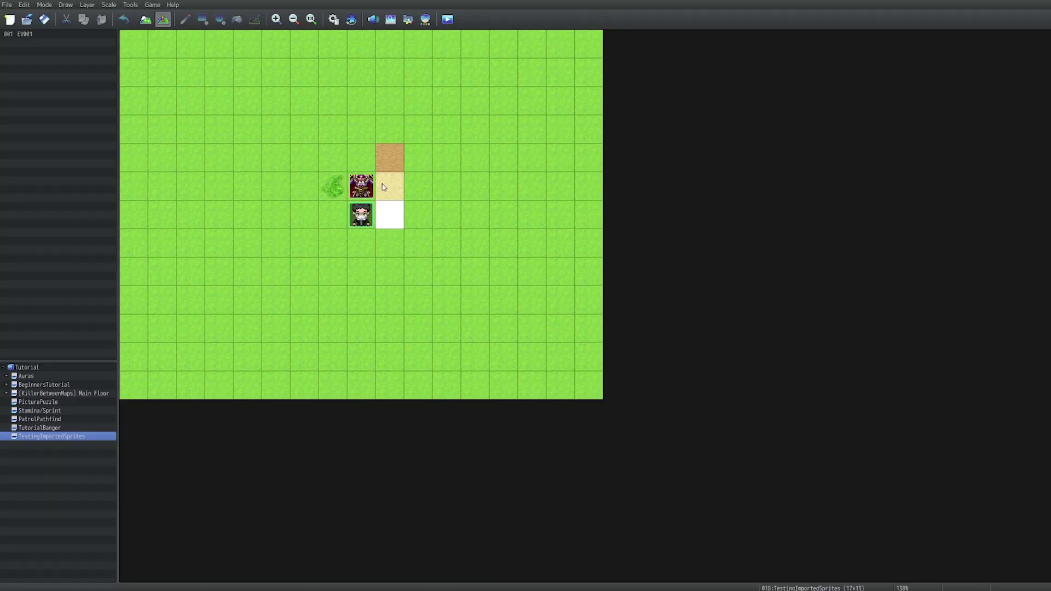
- Preview the Actor1 and Character sheets, then keep $BigMonster1 as the monster's image and close the editor
double_click(359, 341)
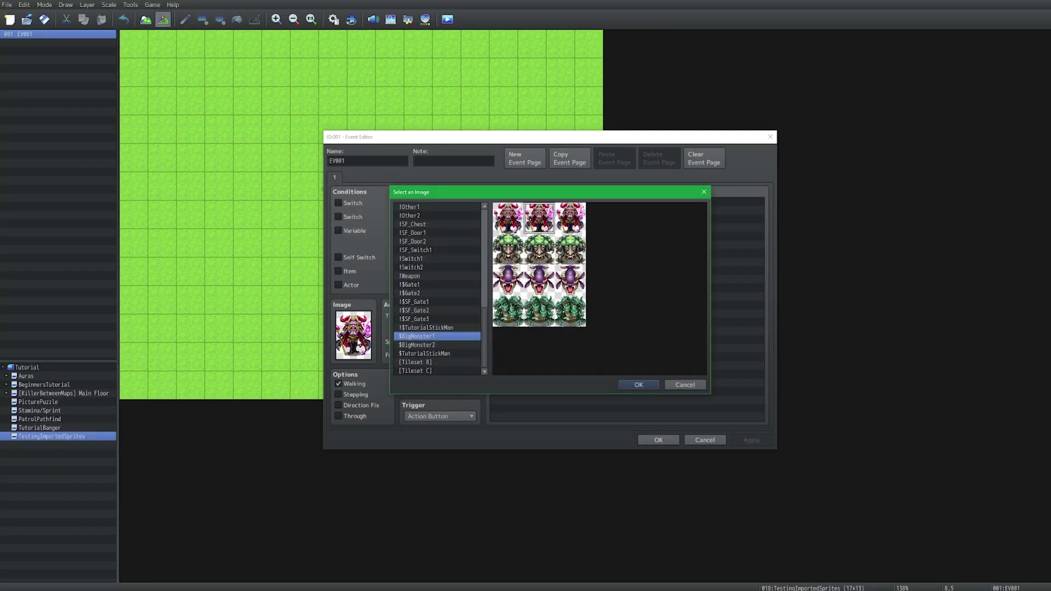
scroll(455, 283, "up", 10)
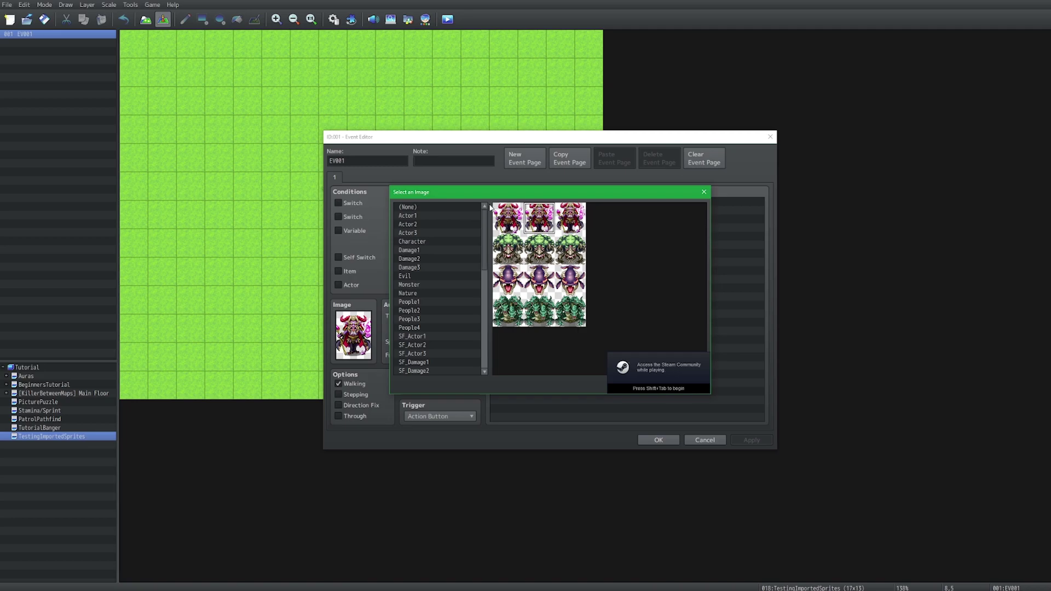
left_click(450, 218)
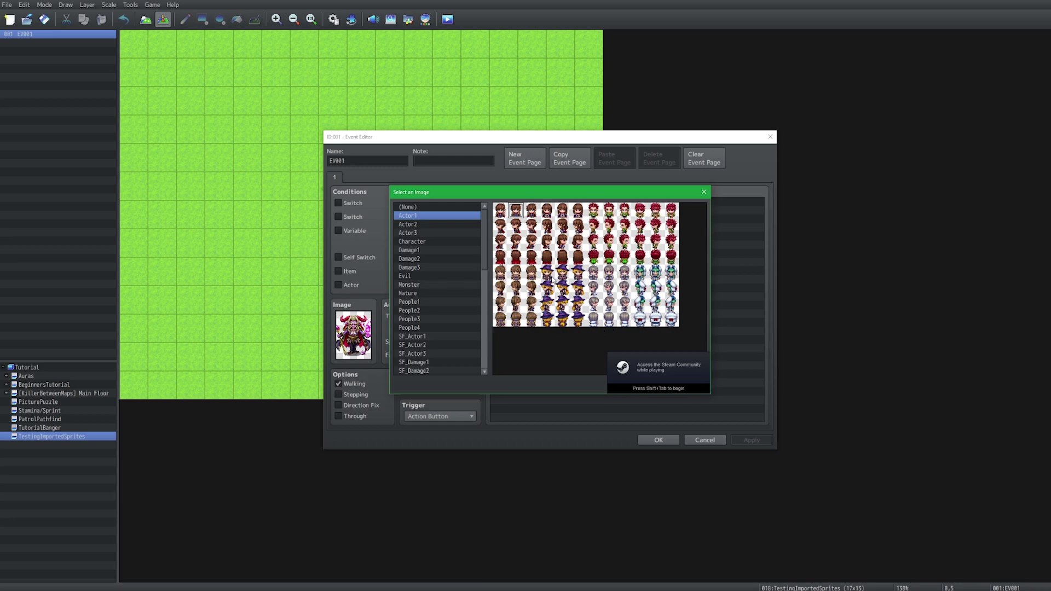
left_click(434, 240)
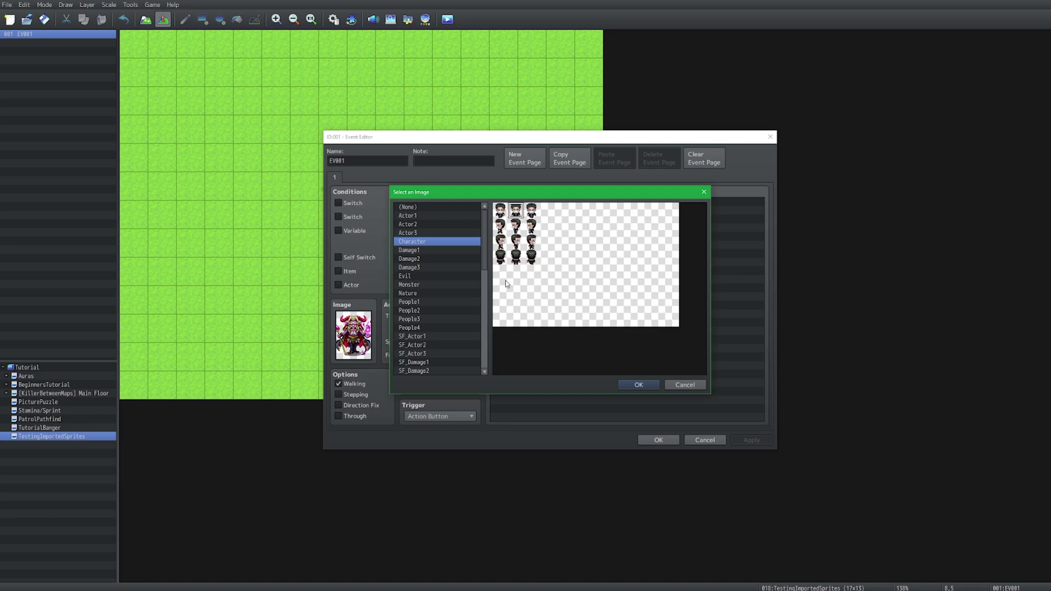
left_click_drag(486, 282, 478, 359)
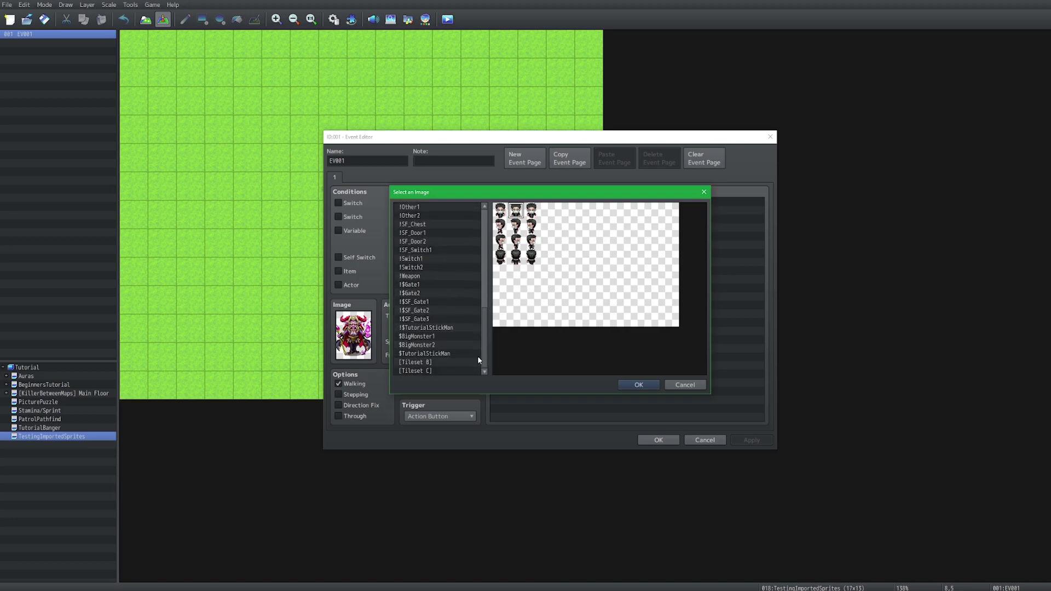
left_click(435, 336)
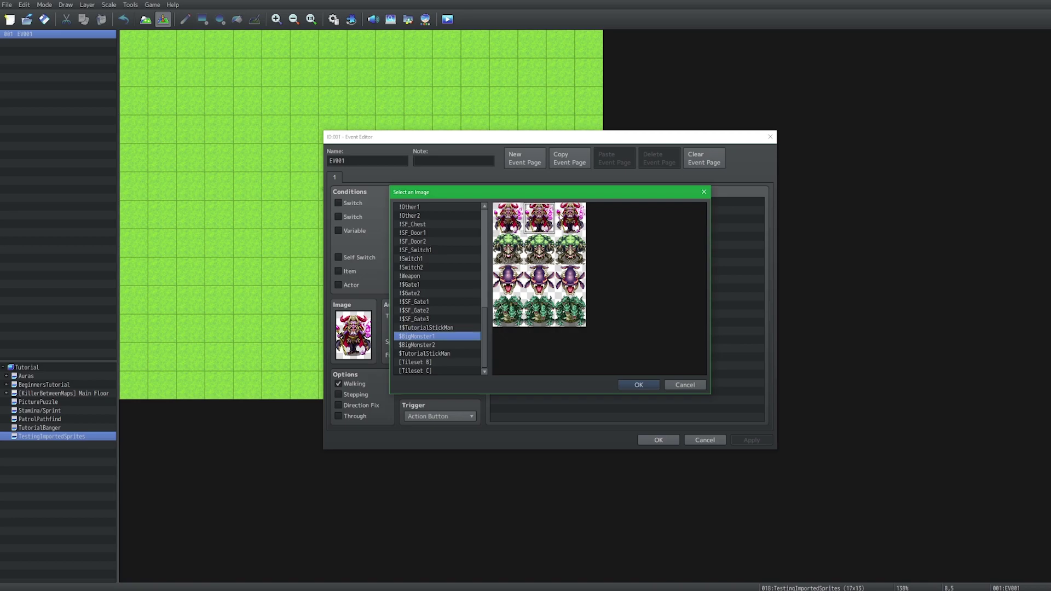
key("Return")
key("Return")
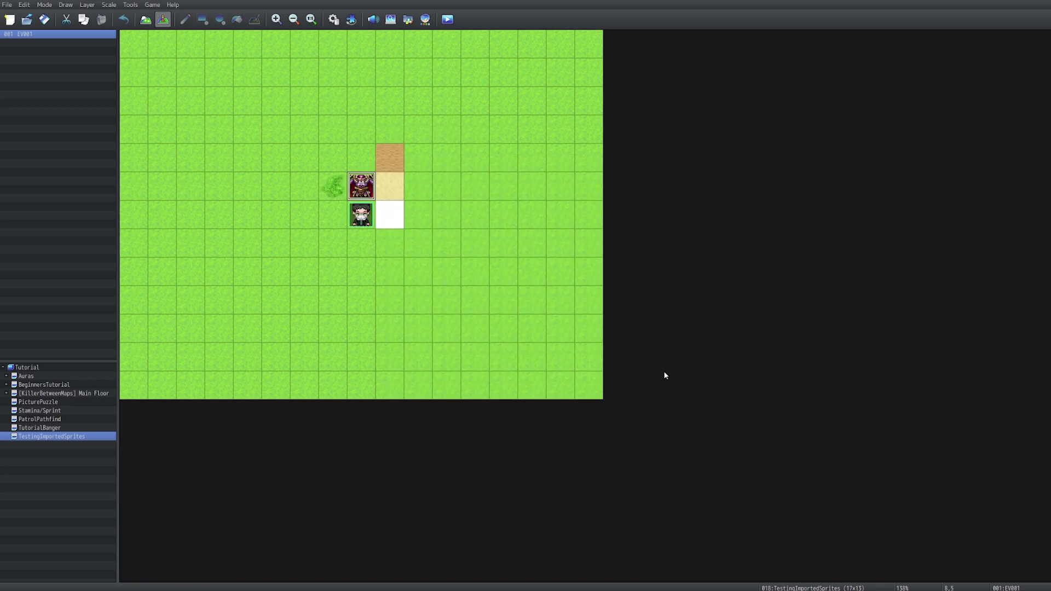
- Select map tile 12,4 and start a playtest to see the big monster beside the player
left_click_drag(478, 191, 479, 244)
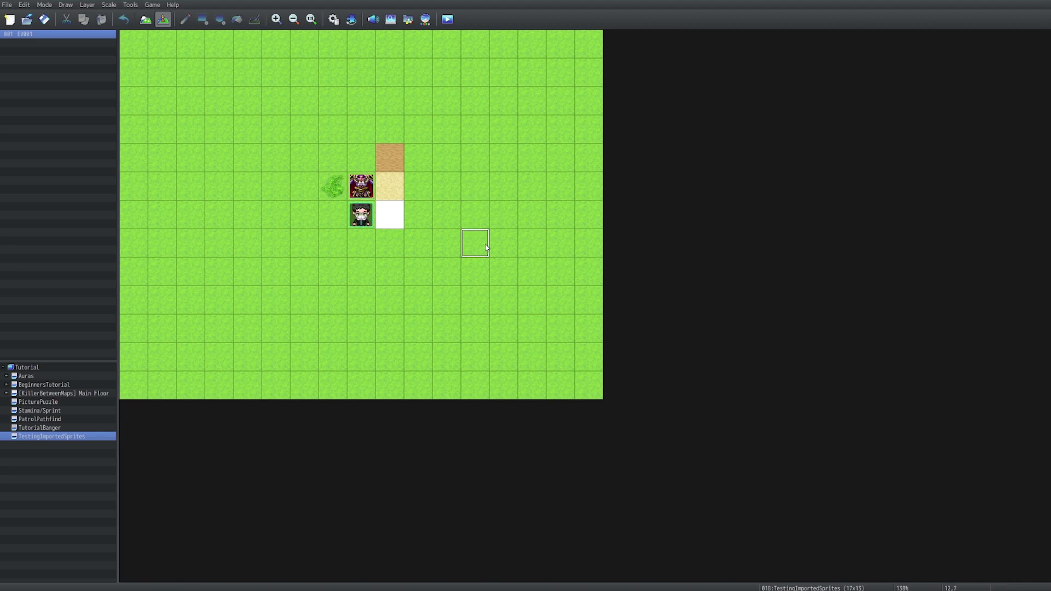
left_click_drag(480, 298, 481, 338)
left_click(485, 162)
left_click(448, 19)
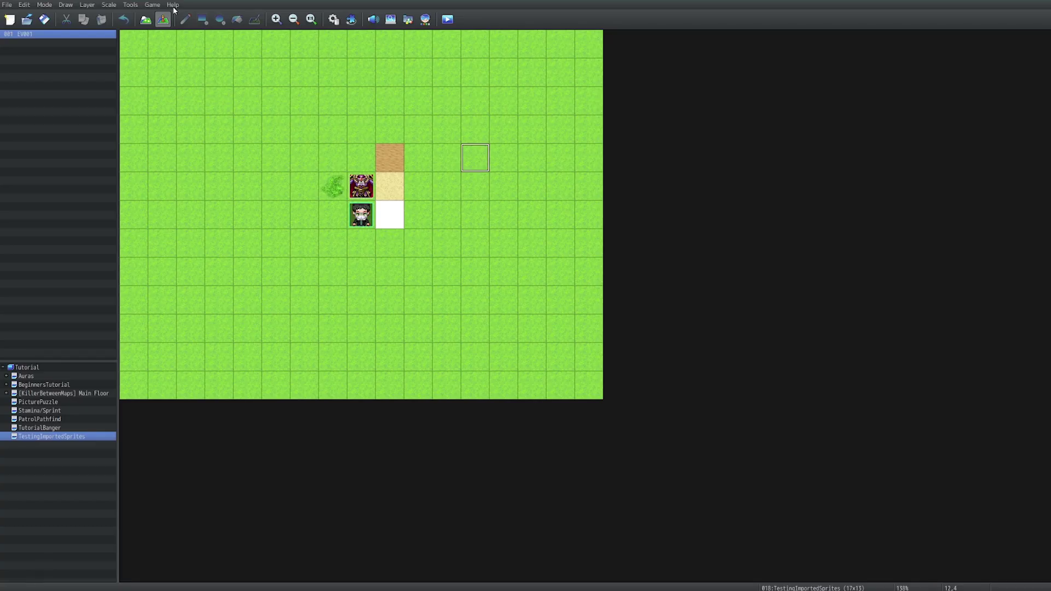
- Search the Help contents for 'character' and open the Asset Standards page
left_click(173, 5)
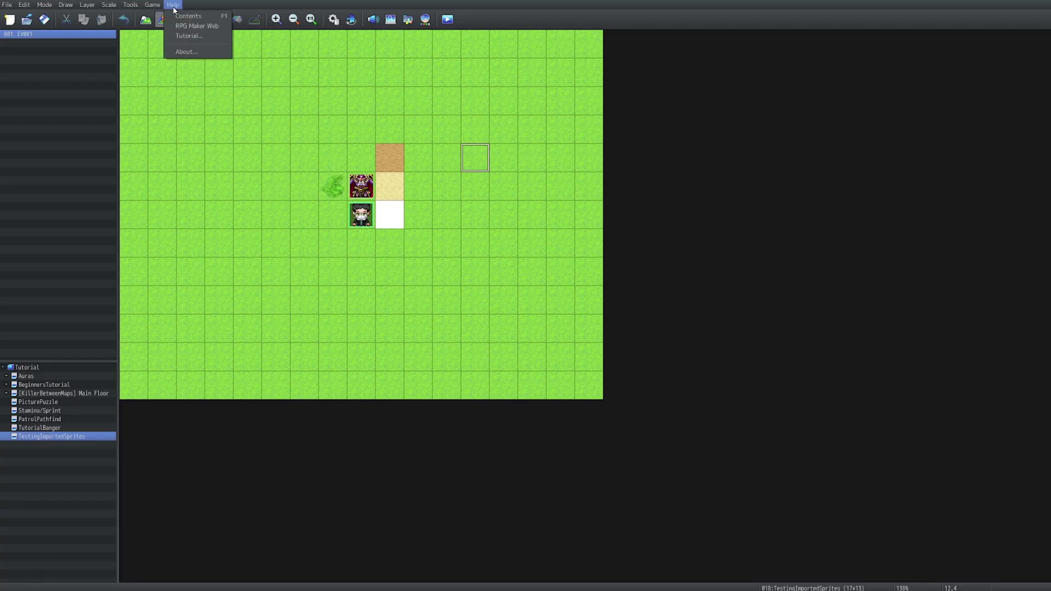
left_click(180, 18)
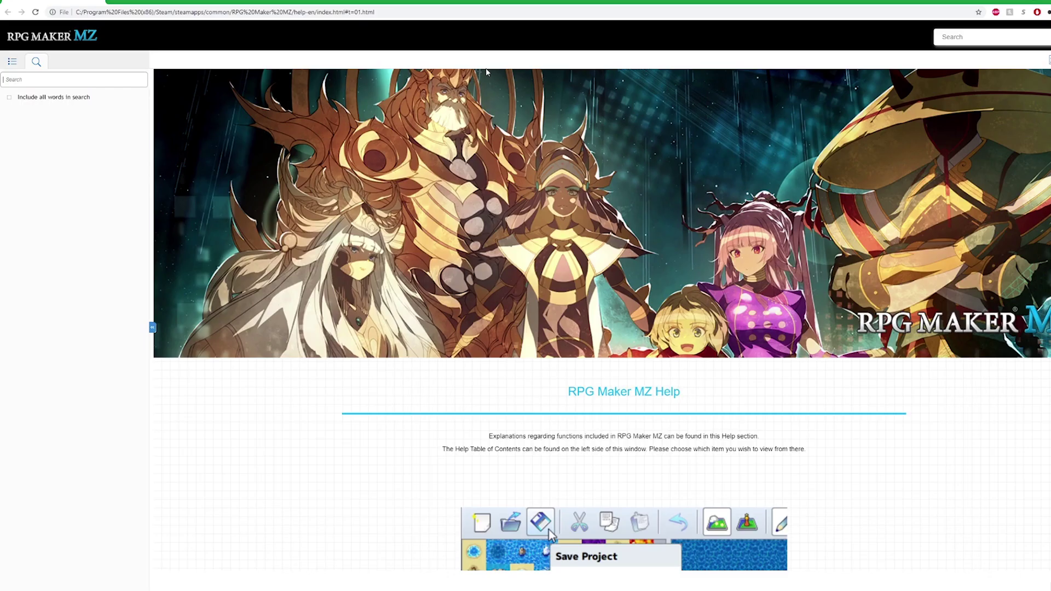
type("character")
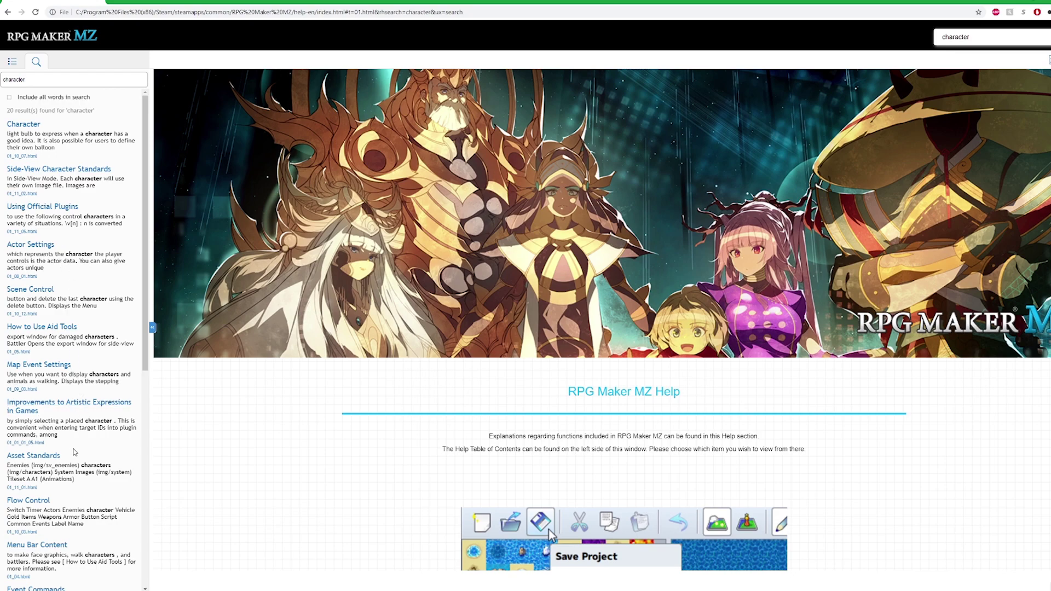
left_click(49, 459)
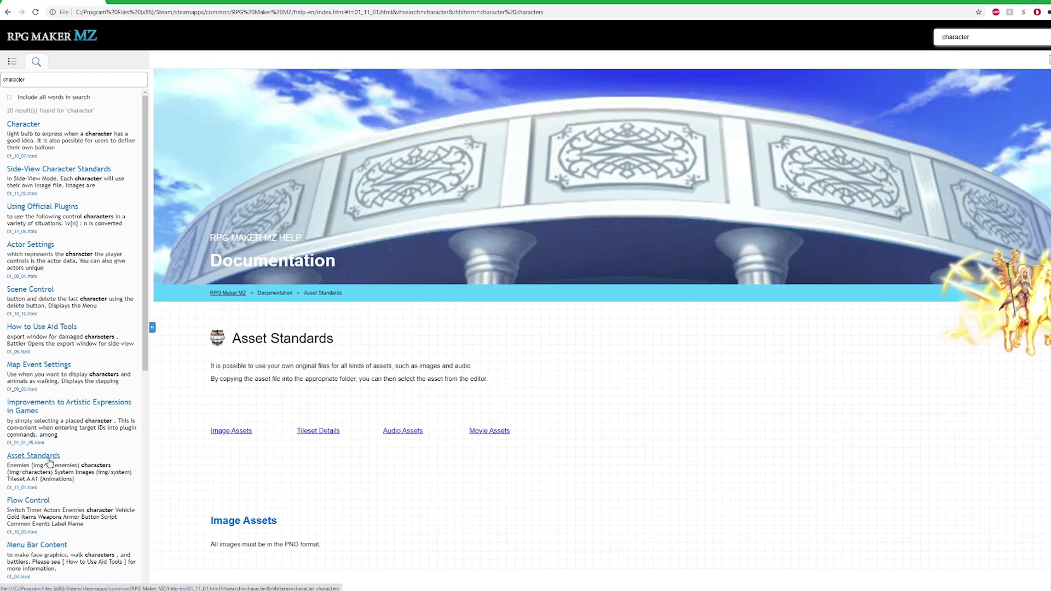
- Scroll through the Characters section and highlight the 144x144 pixel face size
scroll(509, 394, "up", 2)
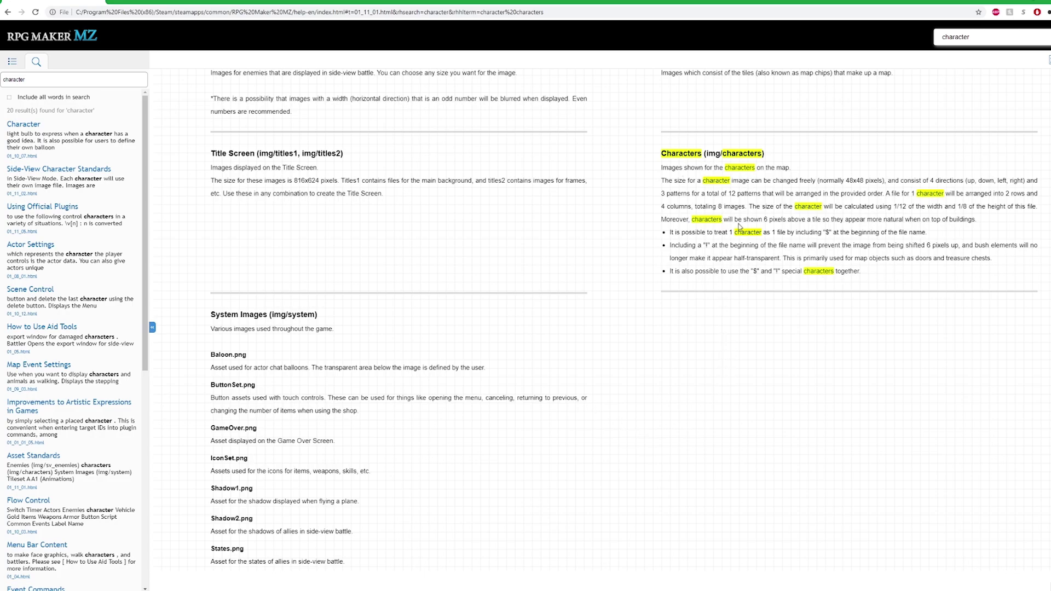
left_click_drag(903, 286, 663, 170)
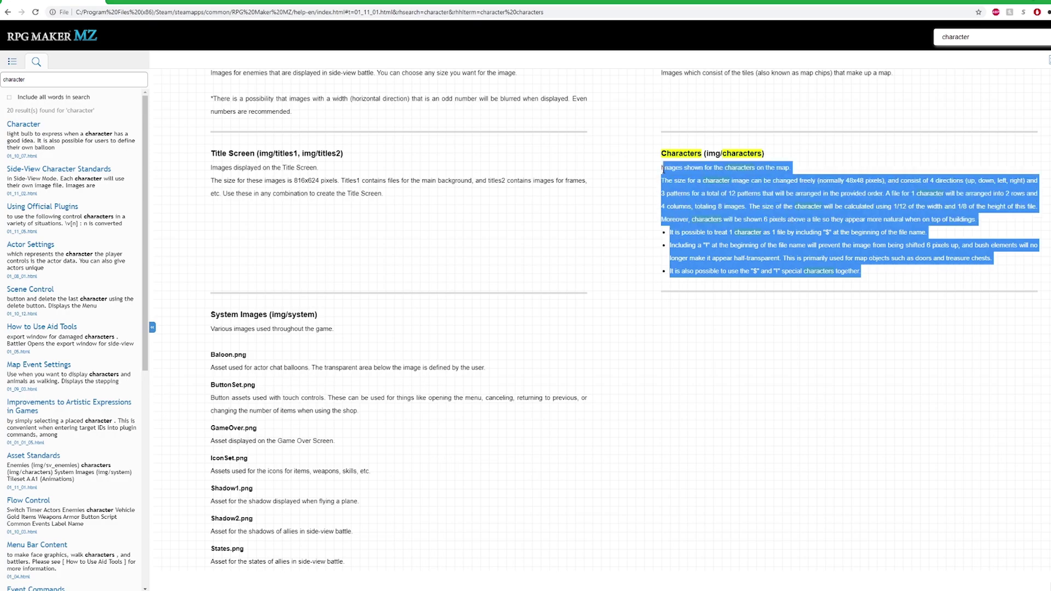
left_click(934, 254)
scroll(767, 235, "up", 7)
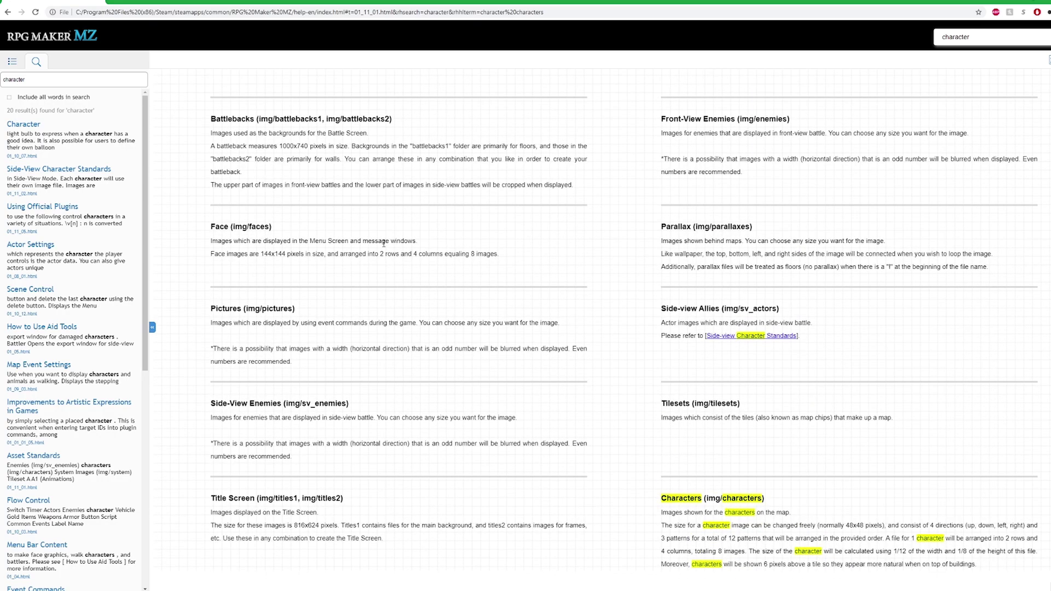
scroll(290, 213, "up", 1)
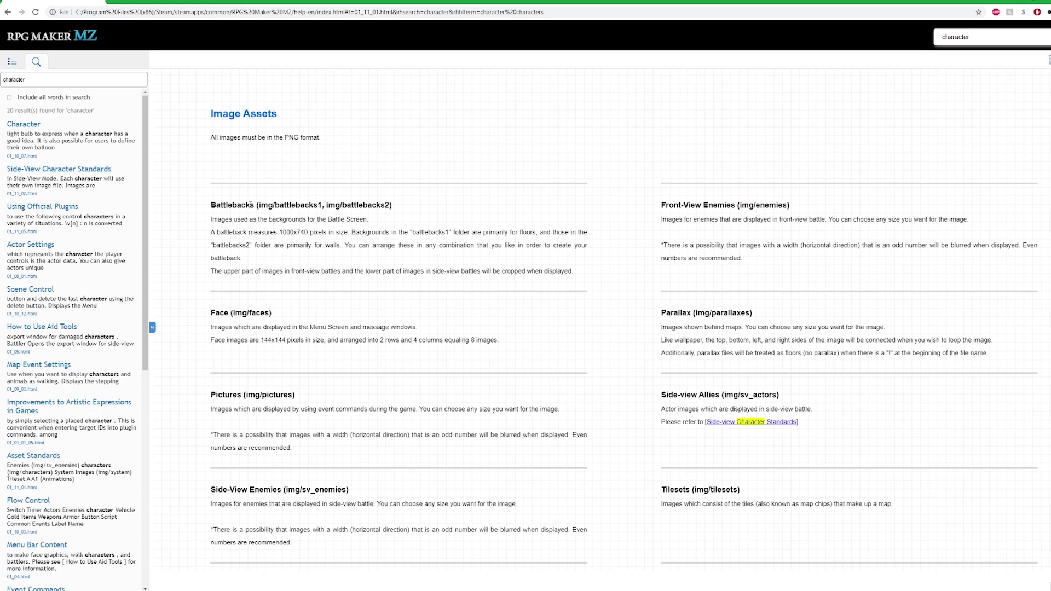
scroll(255, 241, "down", 2)
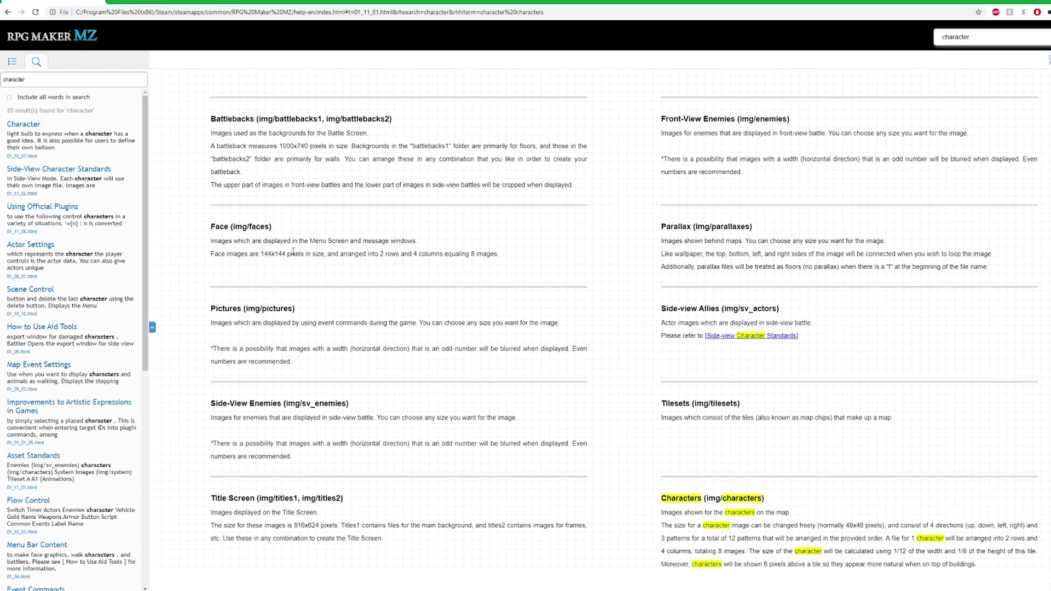
left_click_drag(317, 254, 259, 254)
left_click(335, 254)
- Highlight the '!' notes in the Parallax paragraph and the Characters section
scroll(720, 242, "down", 2)
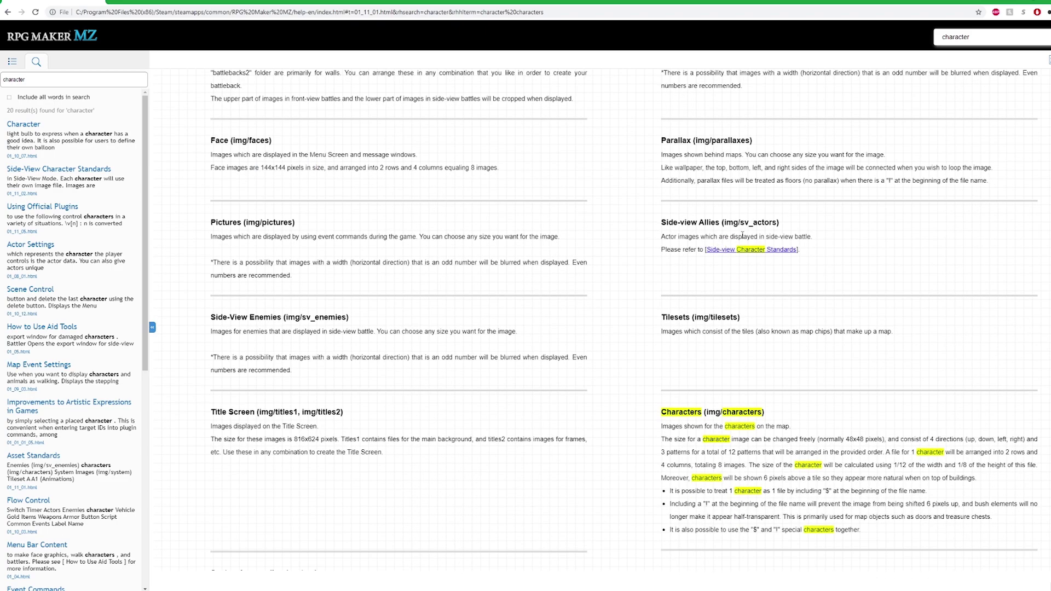
left_click_drag(915, 180, 883, 183)
left_click(893, 183)
scroll(875, 223, "down", 5)
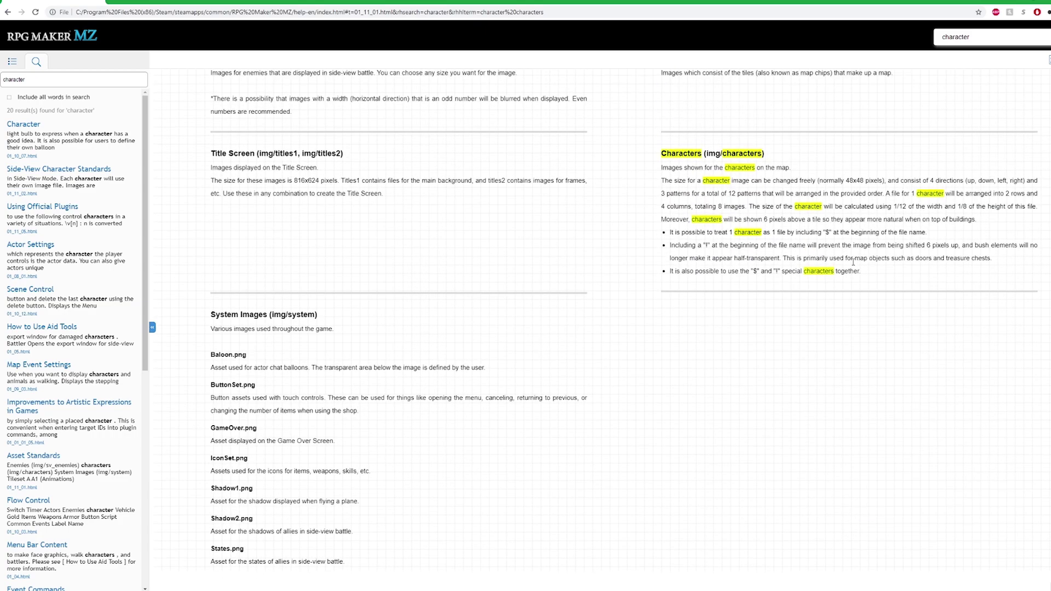
left_click_drag(780, 271, 770, 271)
- Highlight the '$' bullet, 48x48 size, four directions, 3 patterns and 2x4 layout of 8 images
left_click(759, 268)
double_click(758, 271)
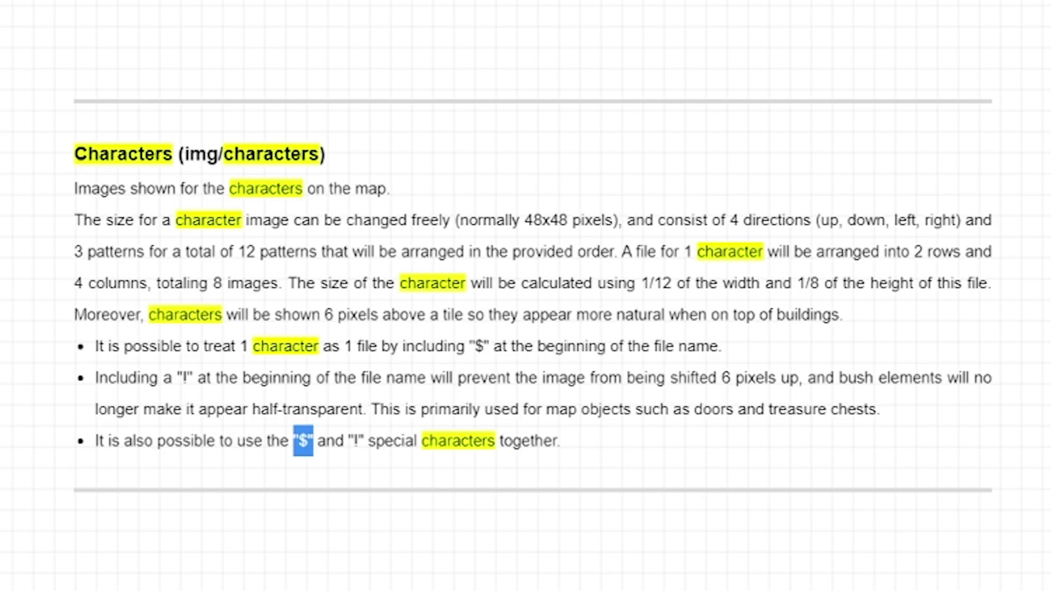
left_click_drag(613, 214, 521, 216)
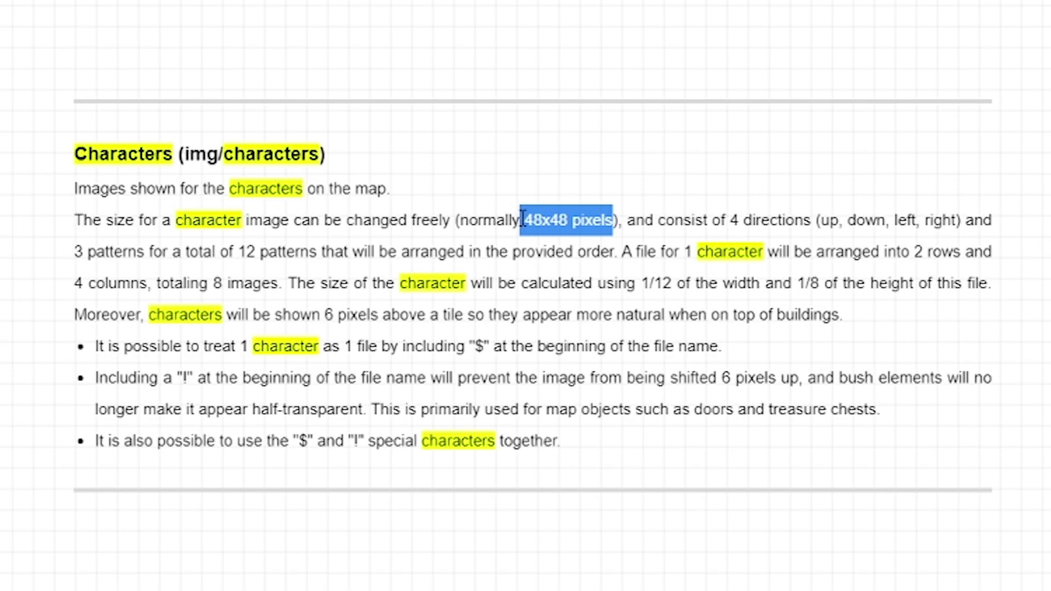
left_click_drag(844, 219, 705, 219)
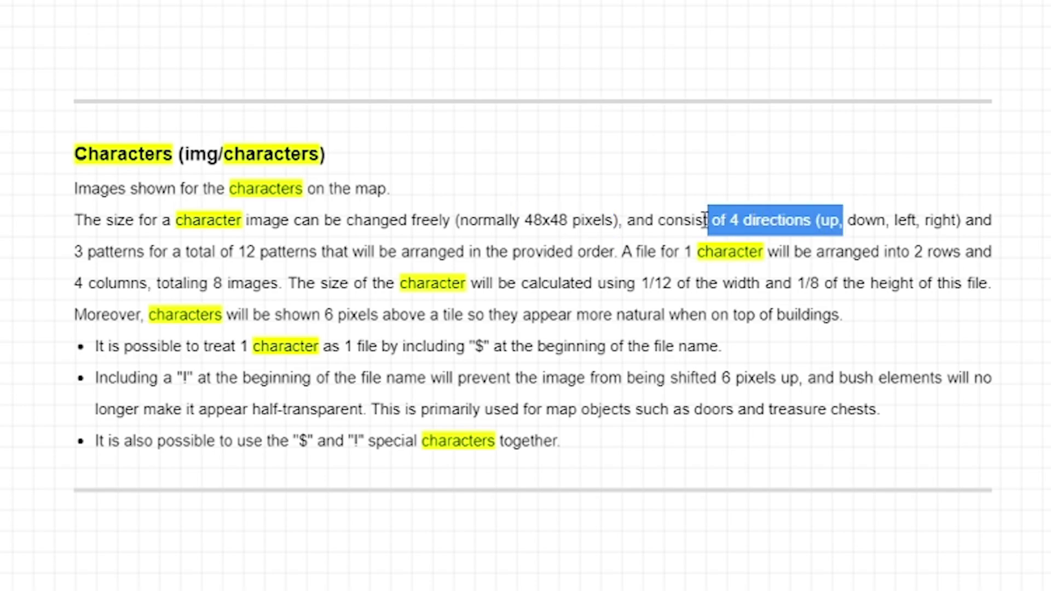
left_click_drag(153, 251, 76, 253)
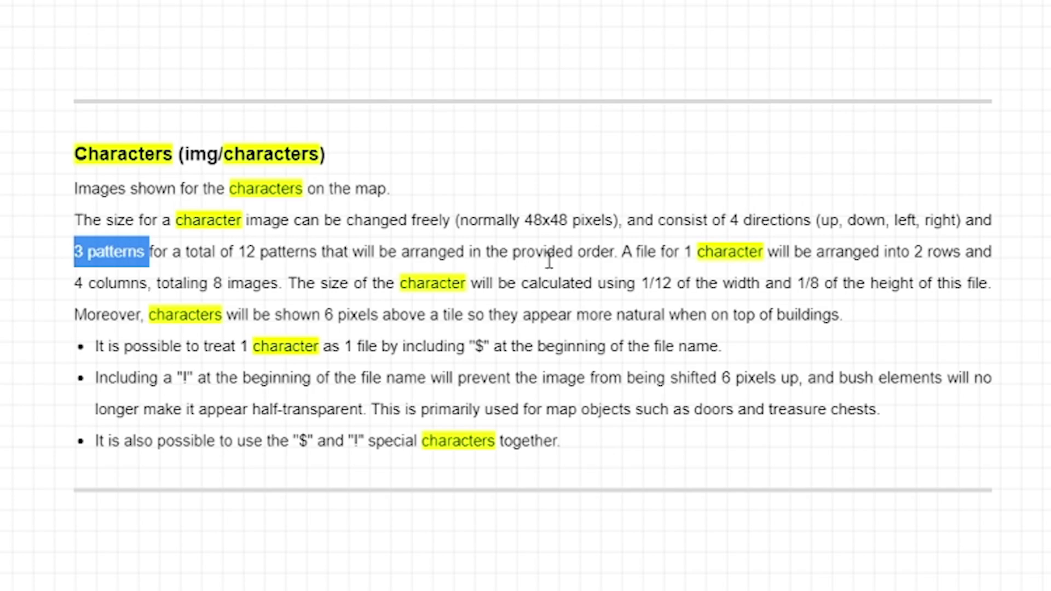
left_click_drag(790, 252, 694, 253)
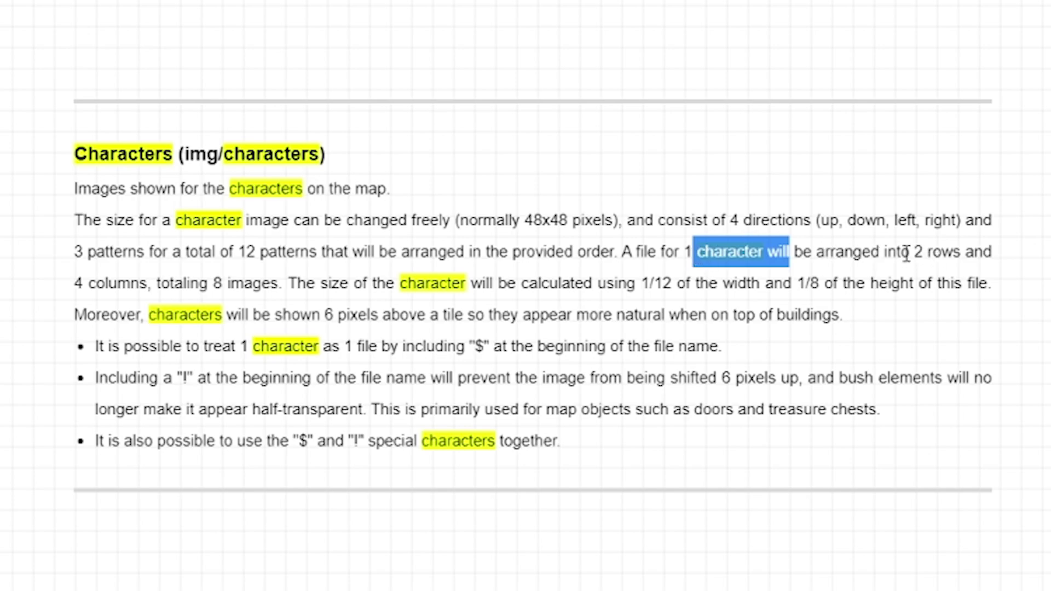
left_click_drag(902, 252, 962, 253)
left_click_drag(196, 283, 75, 282)
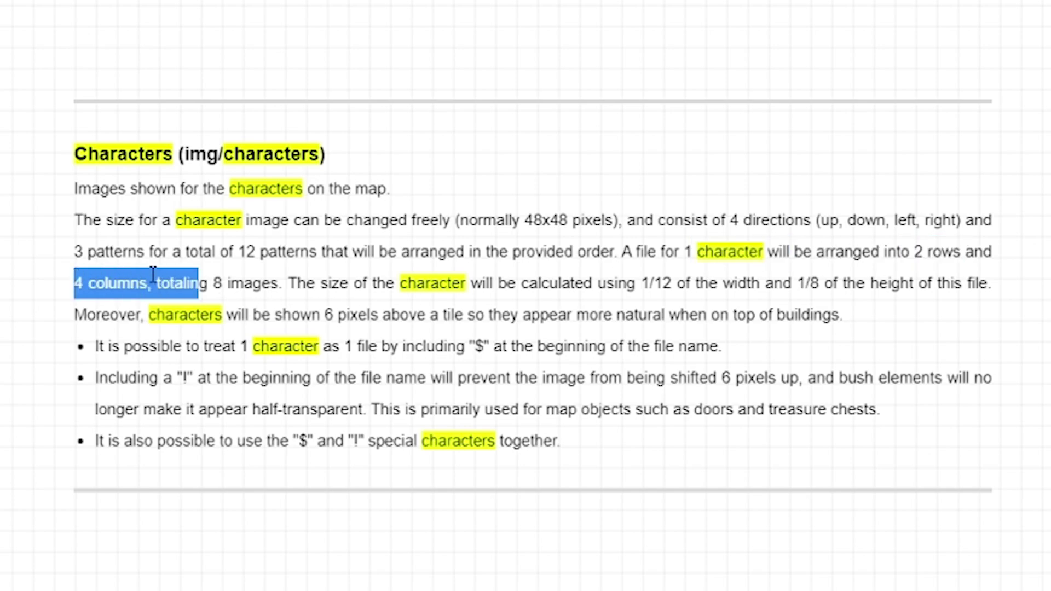
left_click_drag(279, 282, 168, 274)
left_click(55, 362)
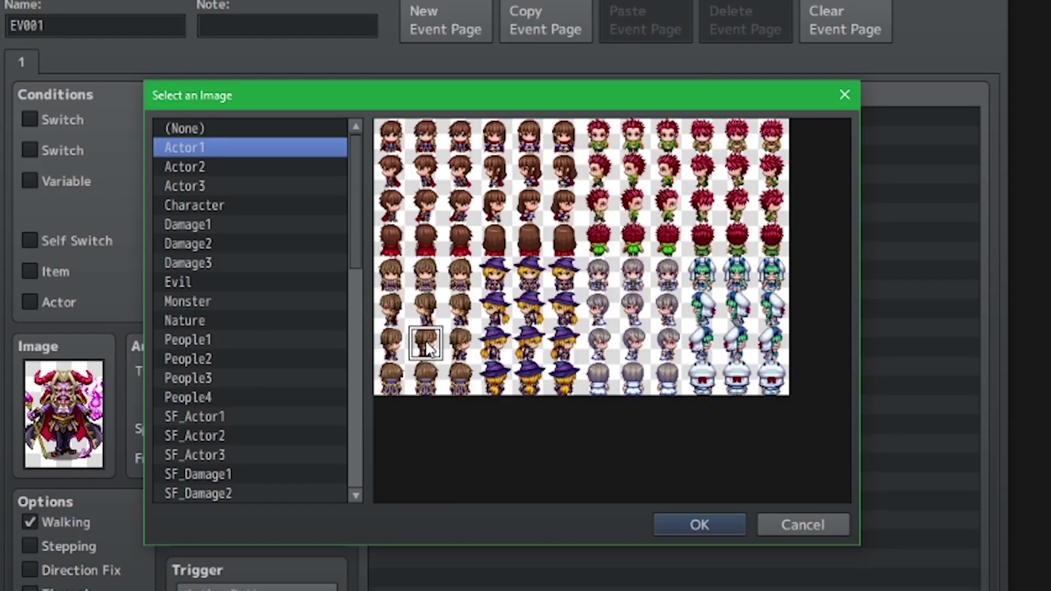
- Compare by selecting several character sprites on the Actor1 sheet in Select an Image
left_click(527, 211)
left_click(646, 214)
left_click(712, 211)
left_click(587, 215)
left_click(529, 207)
left_click(459, 207)
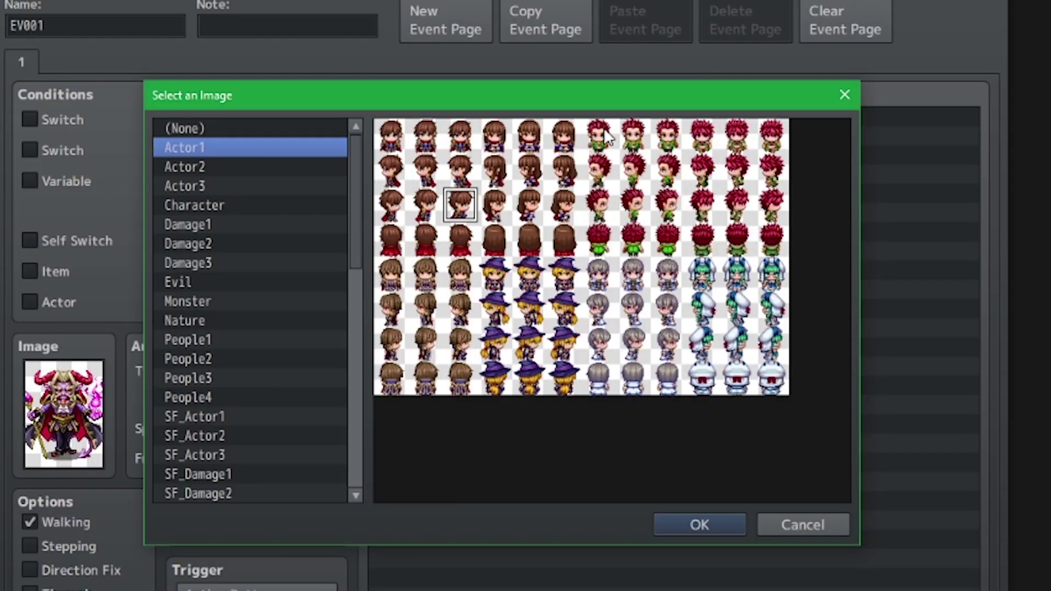
left_click(398, 137)
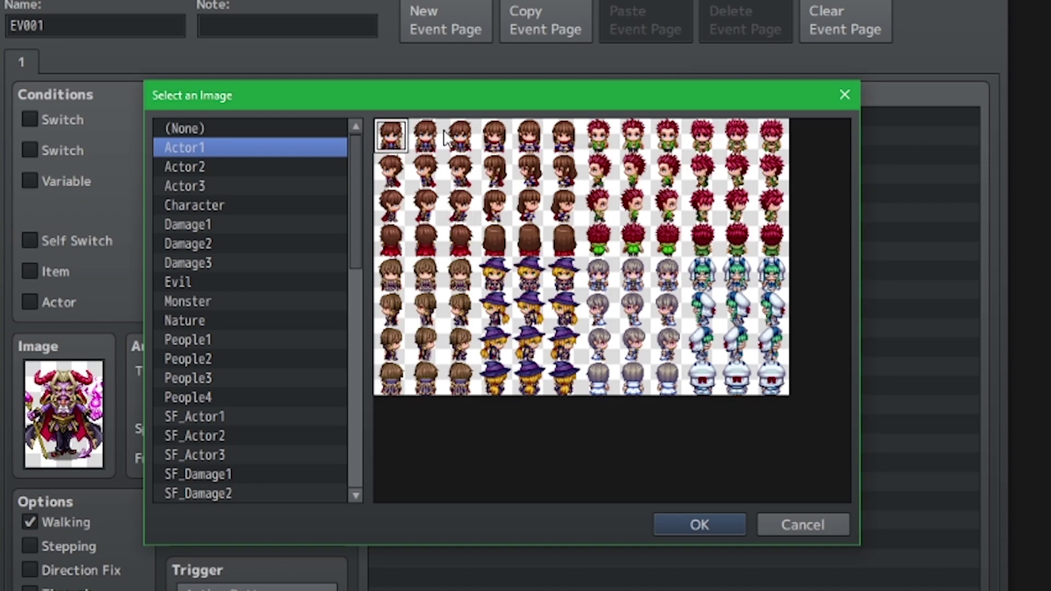
left_click(426, 139)
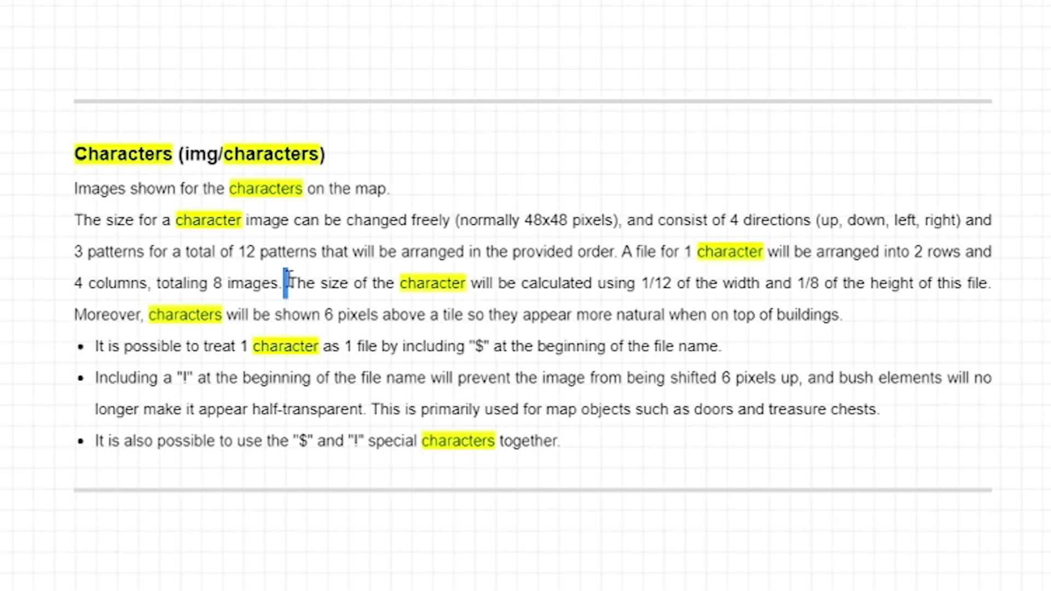
- Highlight the size calculation, 6-pixel shift and '$'/'!' prefix notes, then move the demon one tile left
left_click_drag(286, 284, 987, 286)
left_click_drag(333, 321, 739, 327)
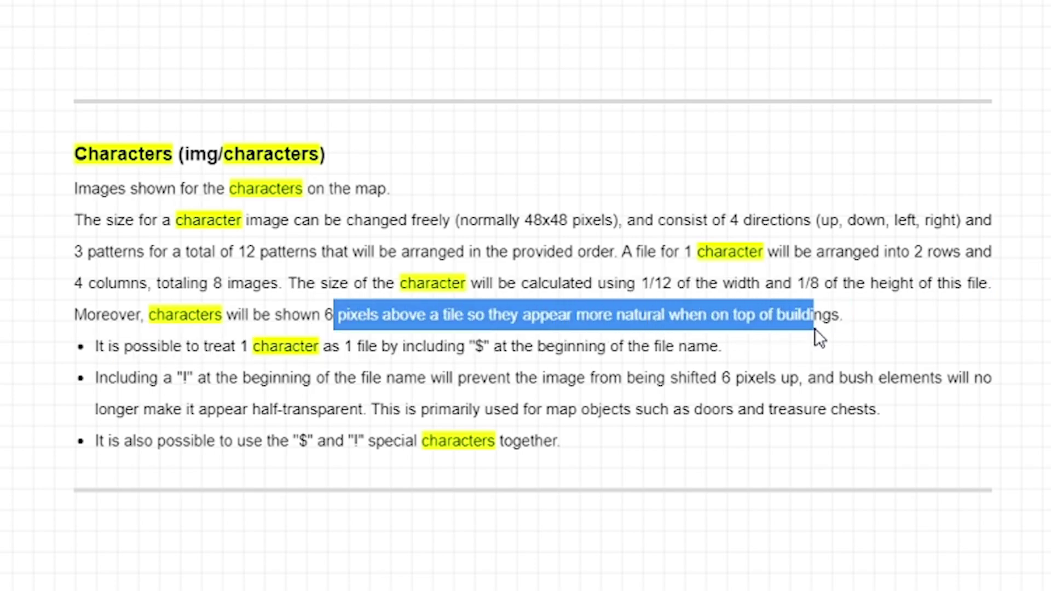
left_click(844, 328)
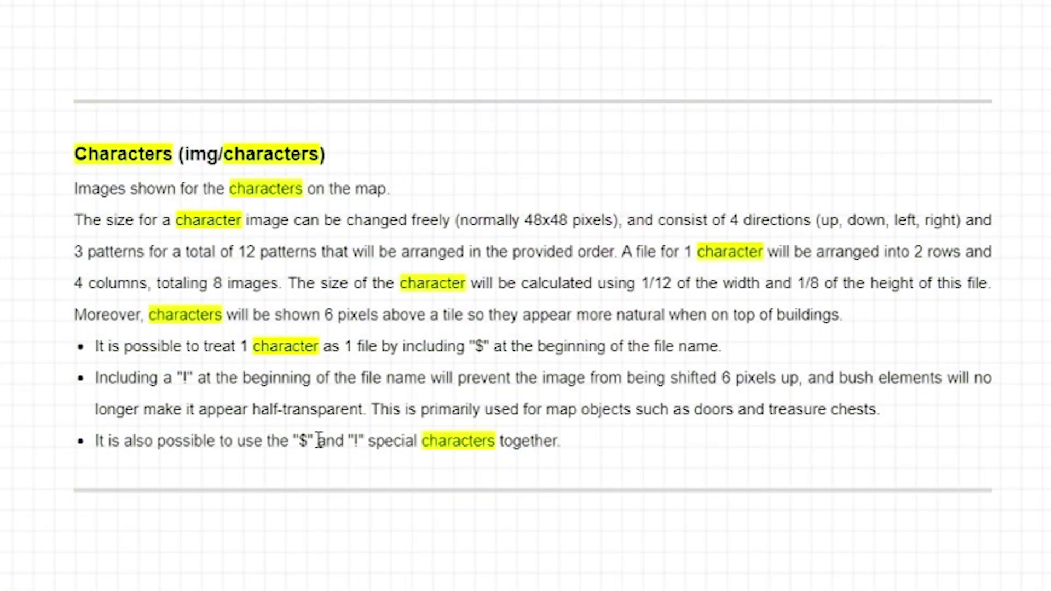
left_click_drag(237, 346, 718, 351)
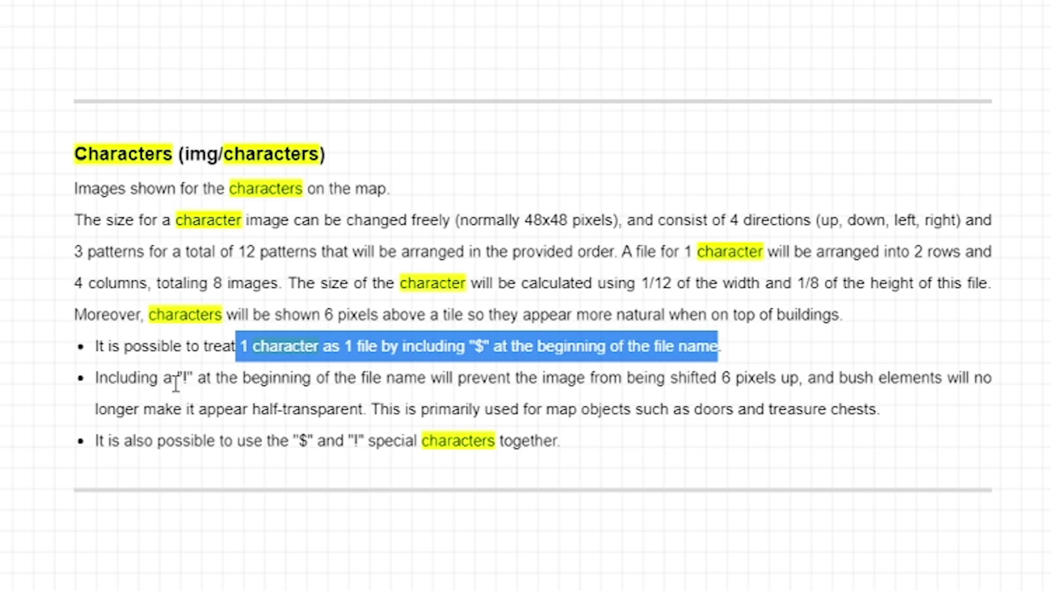
left_click_drag(173, 382, 196, 382)
left_click_drag(481, 378, 865, 386)
left_click(904, 383)
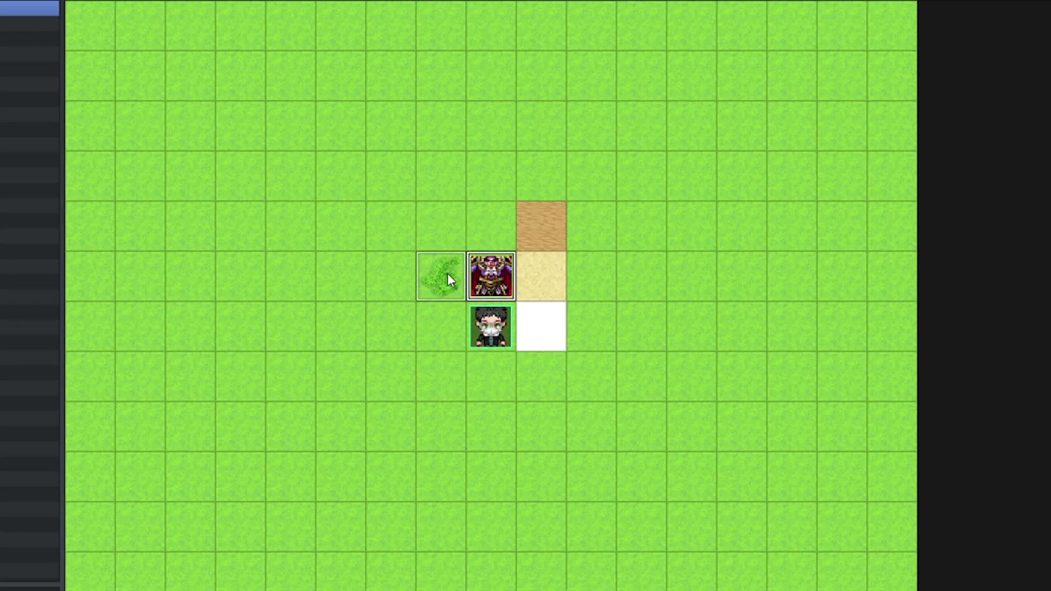
left_click_drag(447, 275, 446, 273)
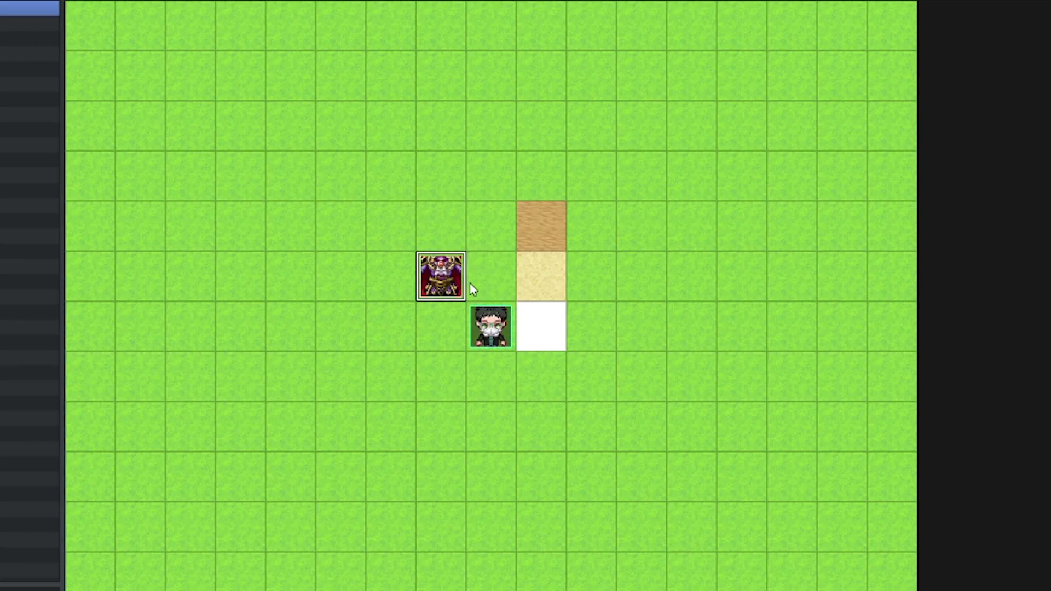
- Save the changes and playtest, walking the player up and left beside the demon
key("alt+F4")
left_click(793, 491)
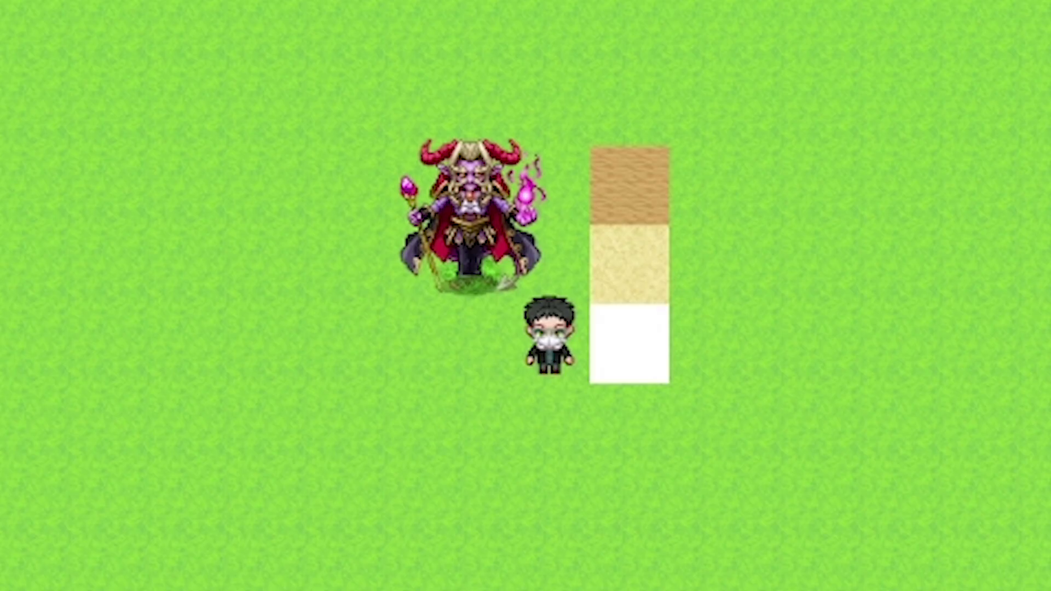
key("Up")
key("Left")
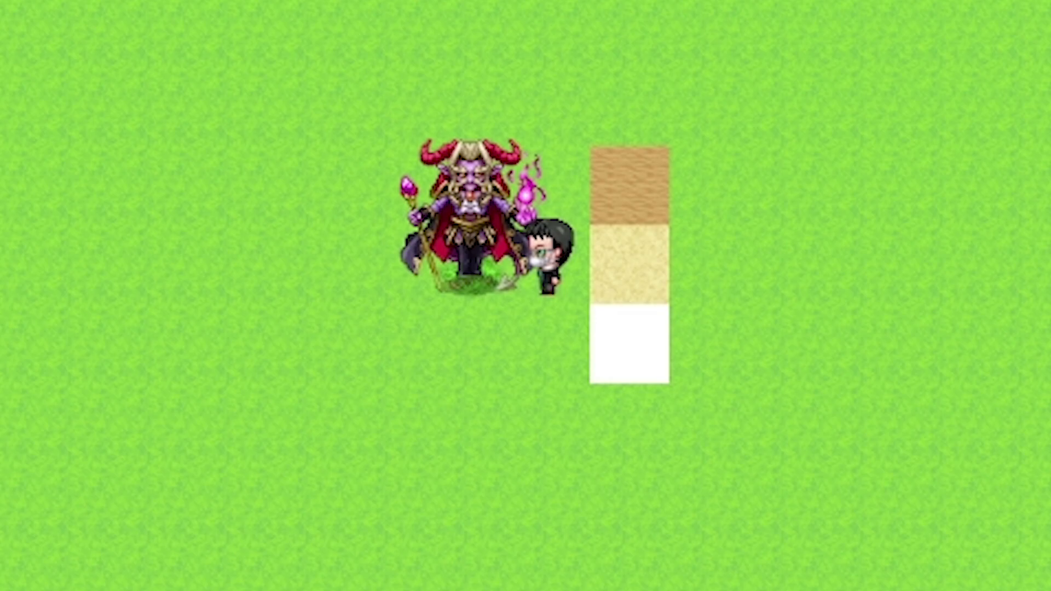
left_click(333, 18)
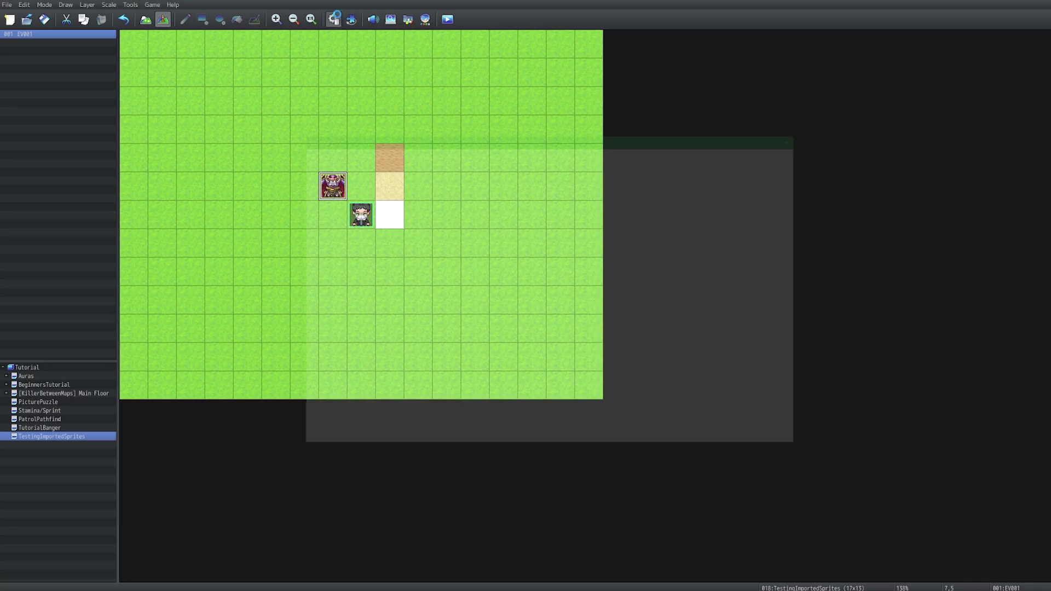
left_click(333, 308)
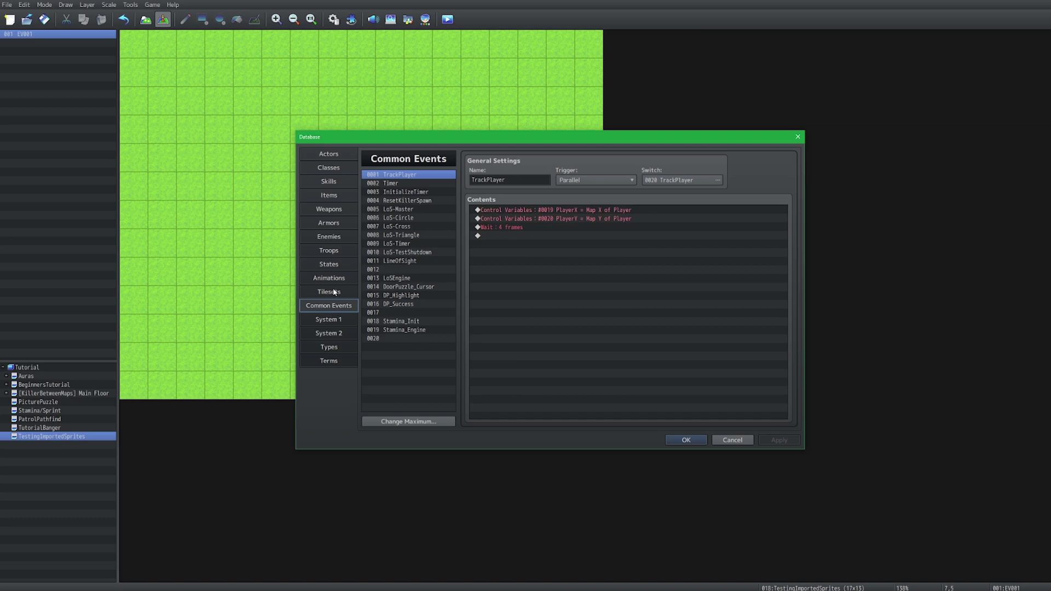
left_click(332, 291)
left_click(408, 182)
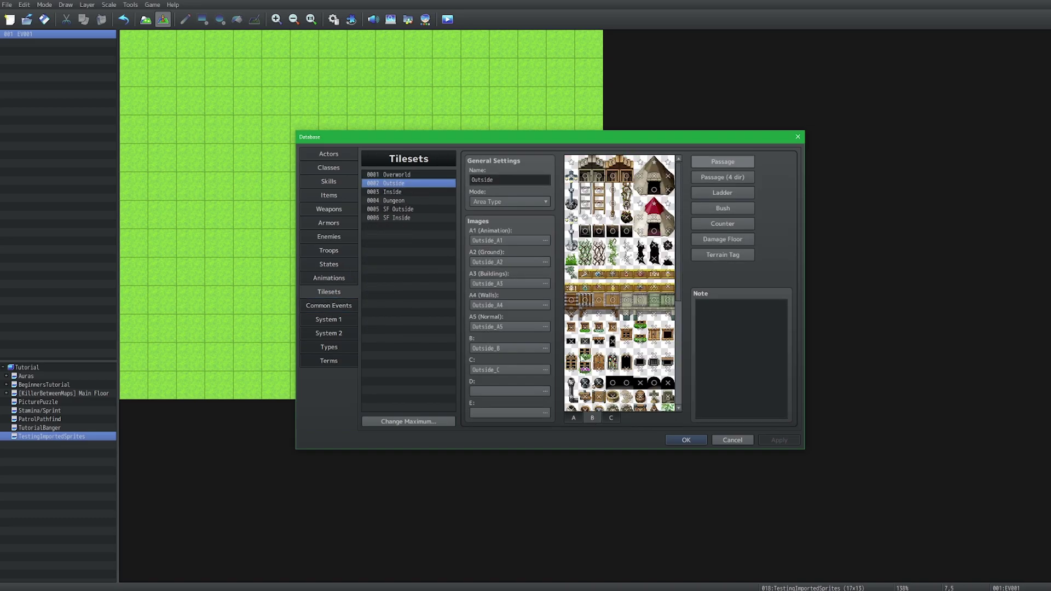
scroll(589, 329, "down", 3)
scroll(607, 290, "down", 1)
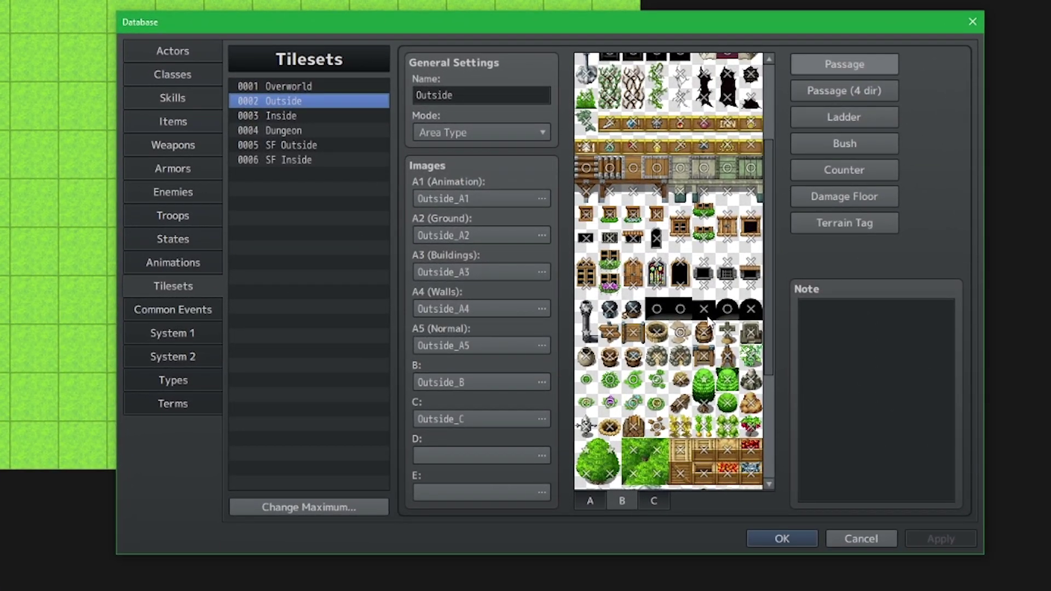
left_click(841, 150)
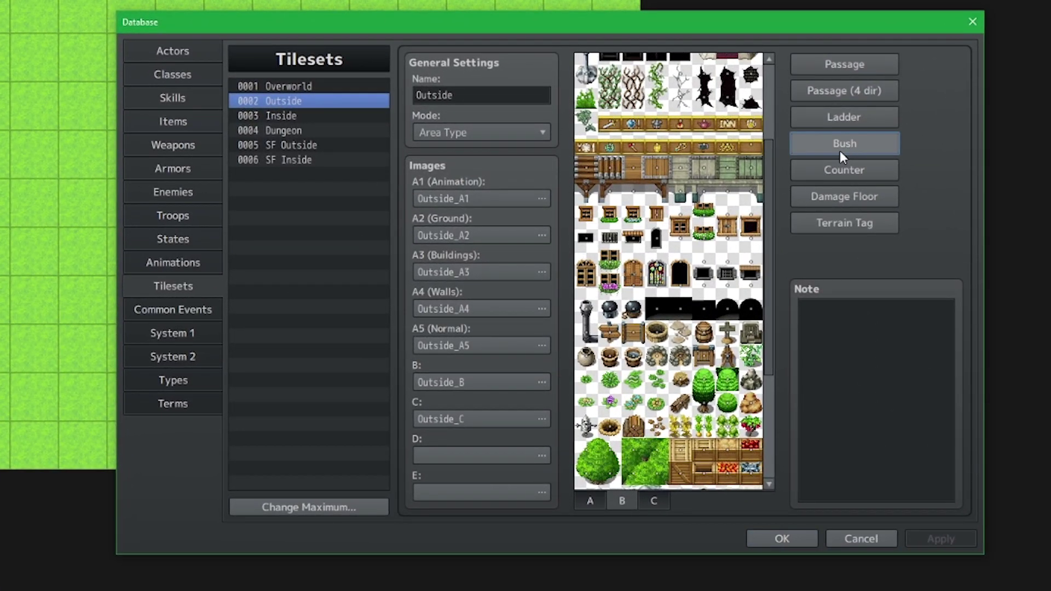
left_click(633, 386)
left_click(870, 544)
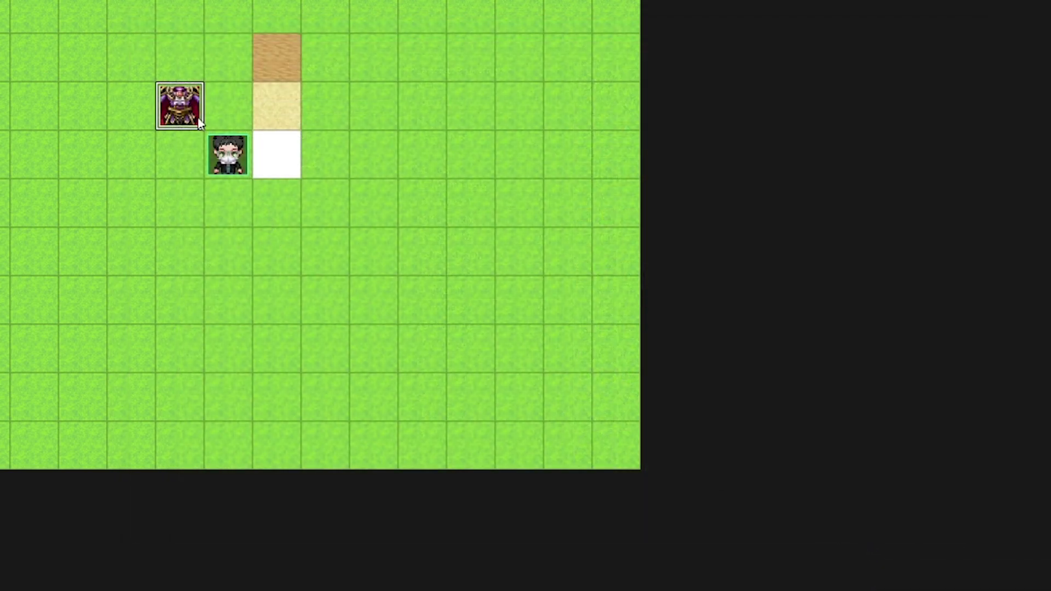
- Create event EV002 beside the demon and give it a bottom-row chest sprite from !SF_Chest
left_click_drag(224, 112, 224, 111)
double_click(184, 100)
double_click(228, 370)
left_click_drag(434, 189, 437, 376)
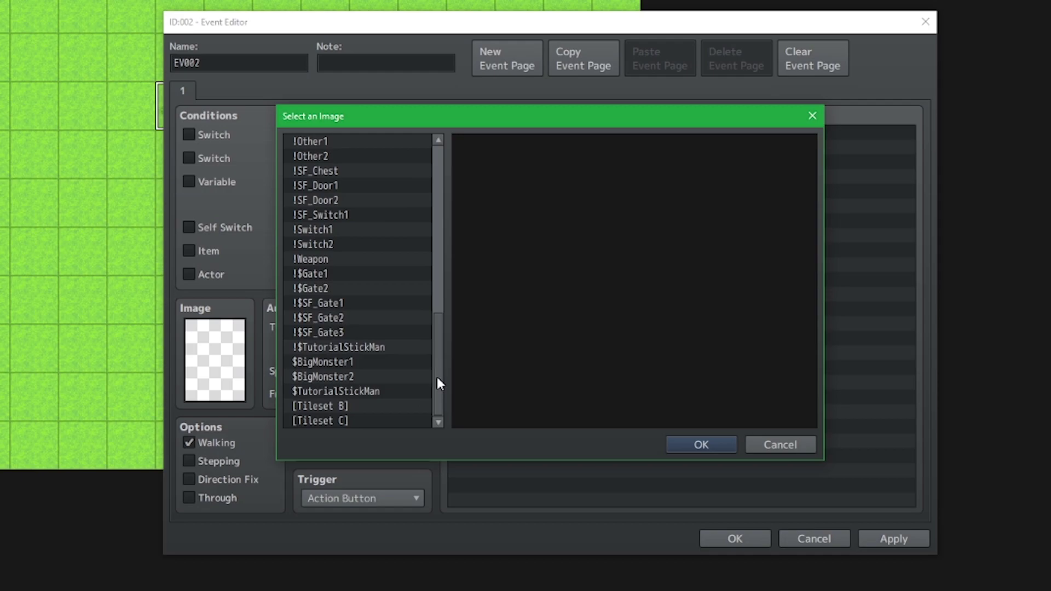
left_click(306, 259)
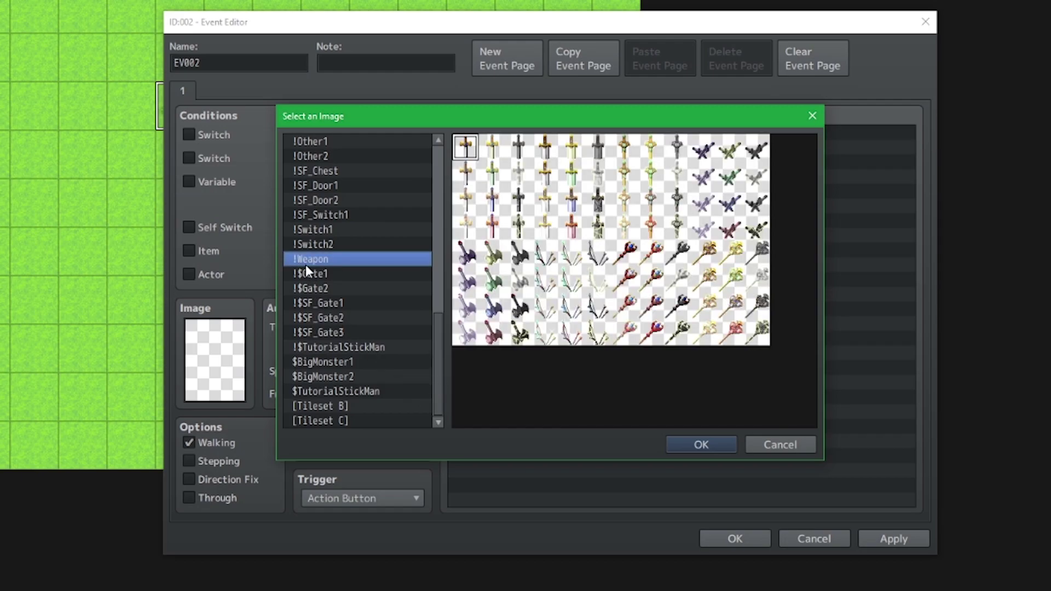
left_click(323, 175)
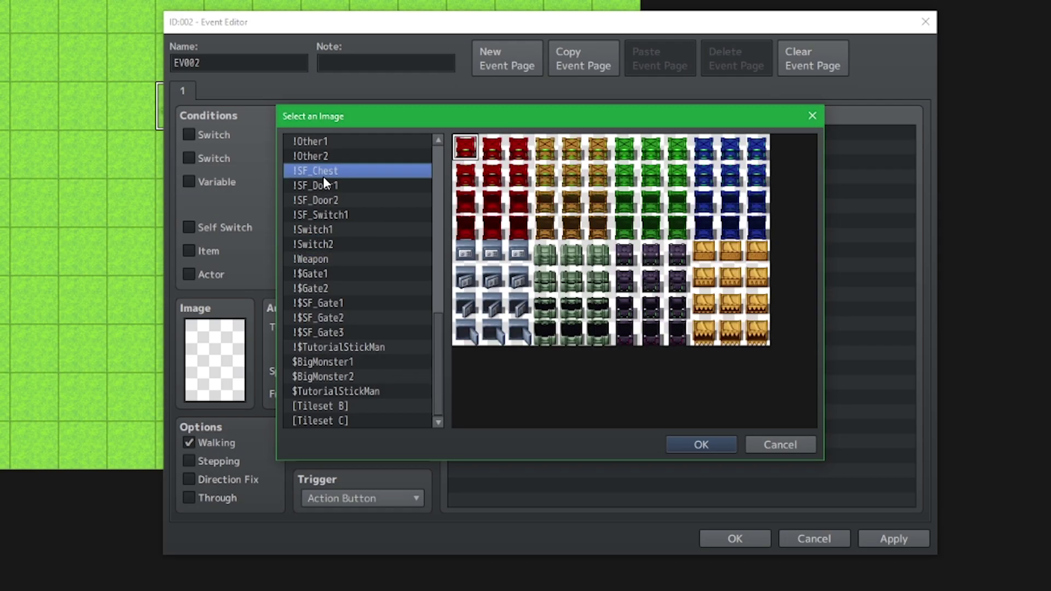
double_click(730, 253)
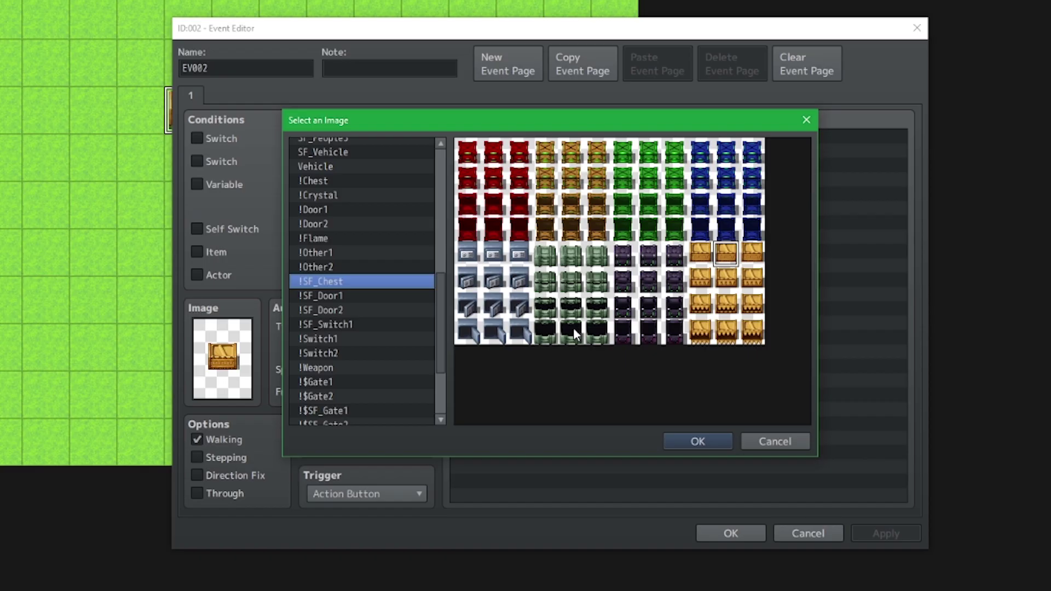
double_click(728, 334)
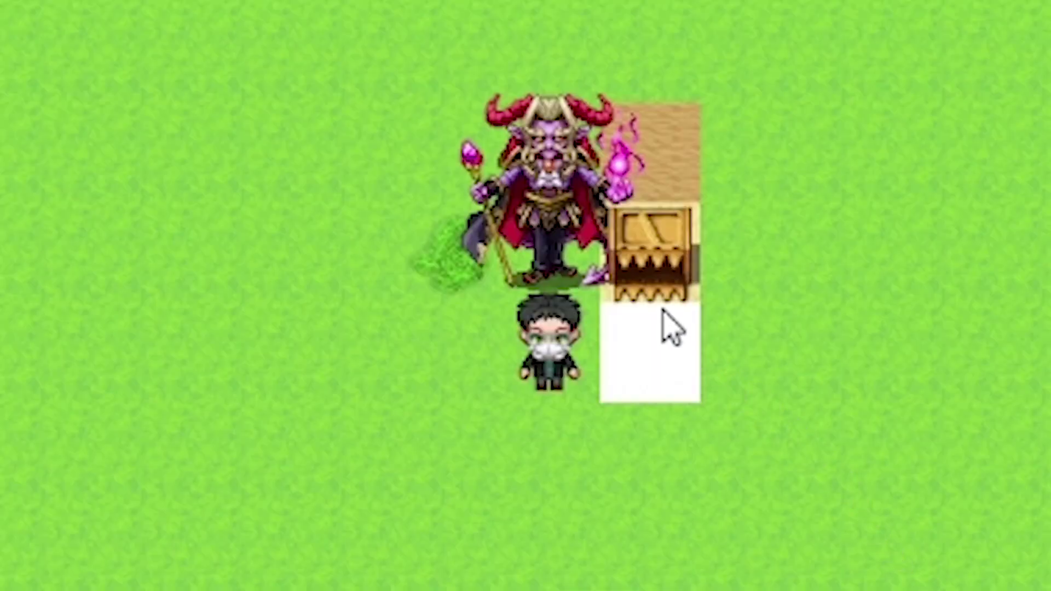